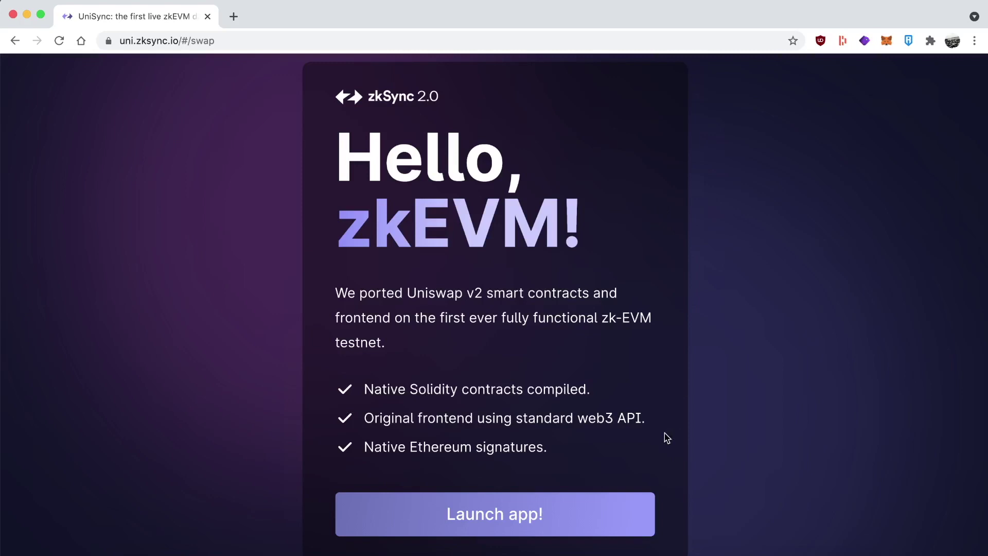
Step: Enter the swap app and connect MetaMask on the zkSync 2.0 Rinkeby Test Network
click(555, 511)
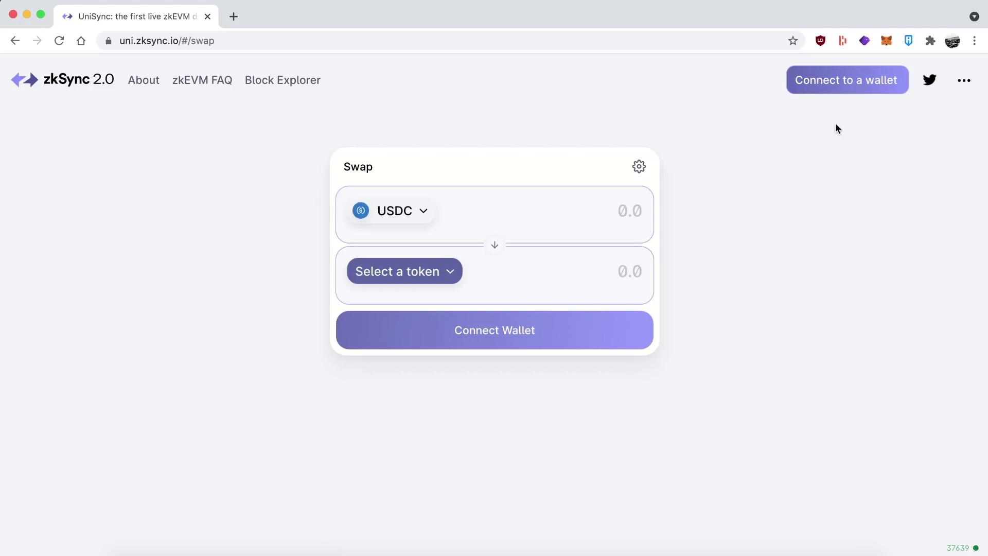
click(862, 89)
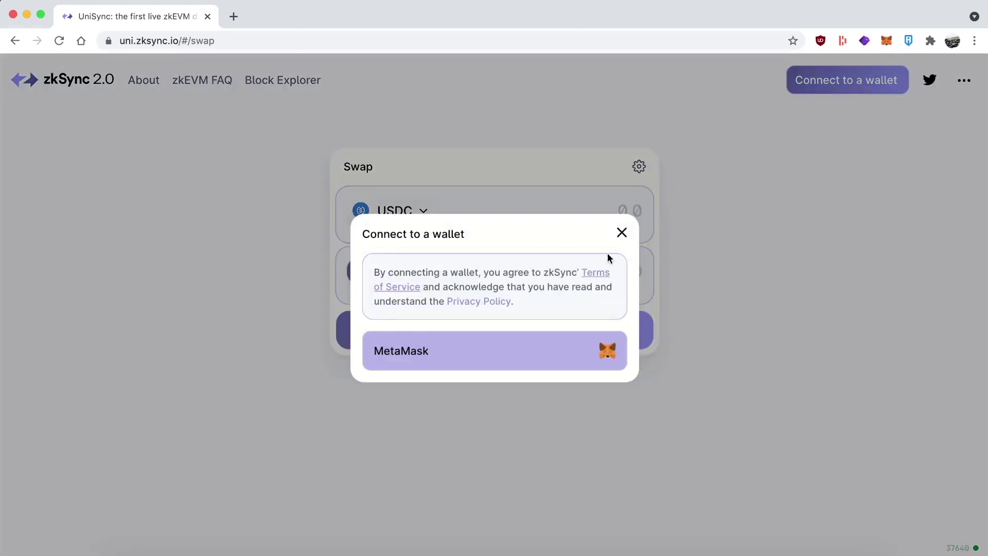
click(480, 365)
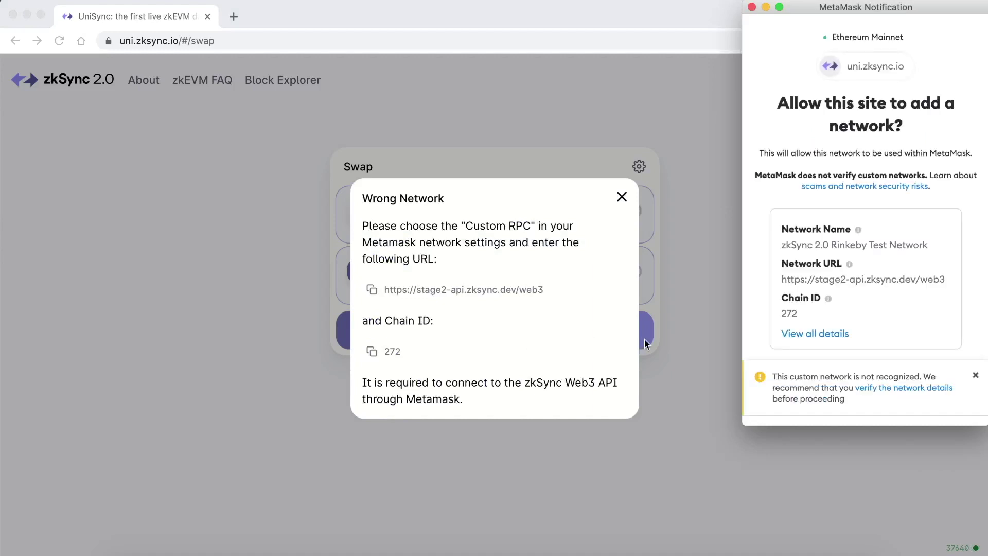
scroll(816, 295, down, 2)
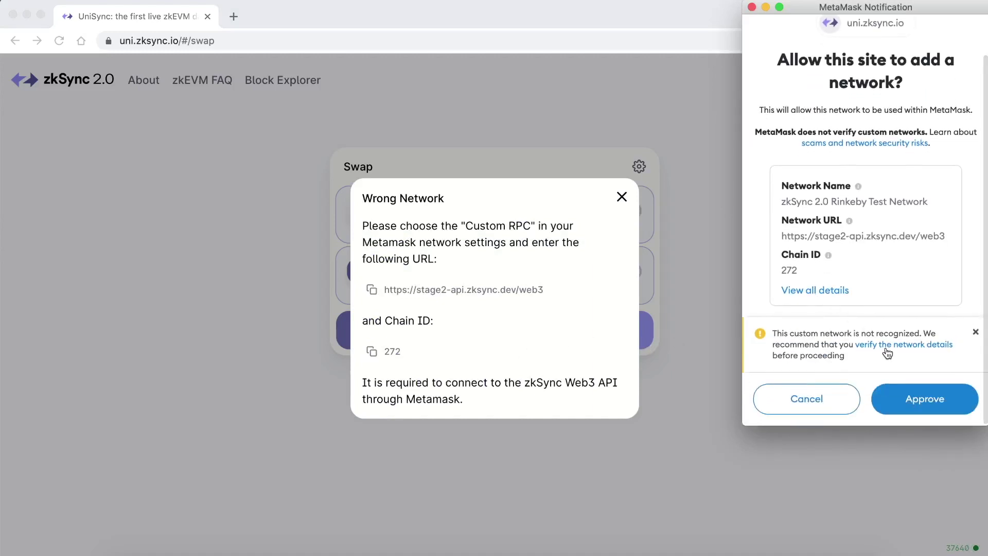
click(891, 400)
click(909, 397)
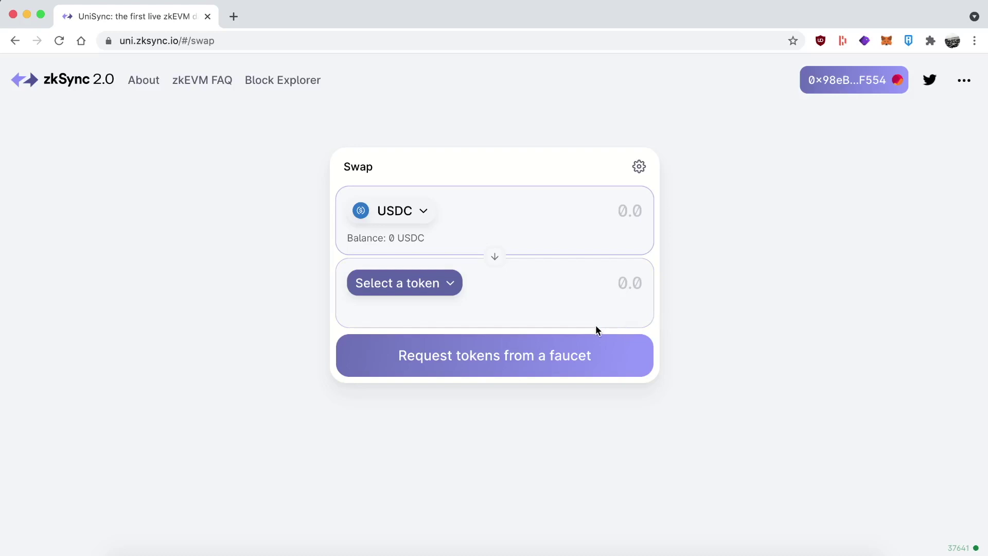
Step: Request faucet tokens through the pre-filled tweet, then close the Twitter tab
click(542, 356)
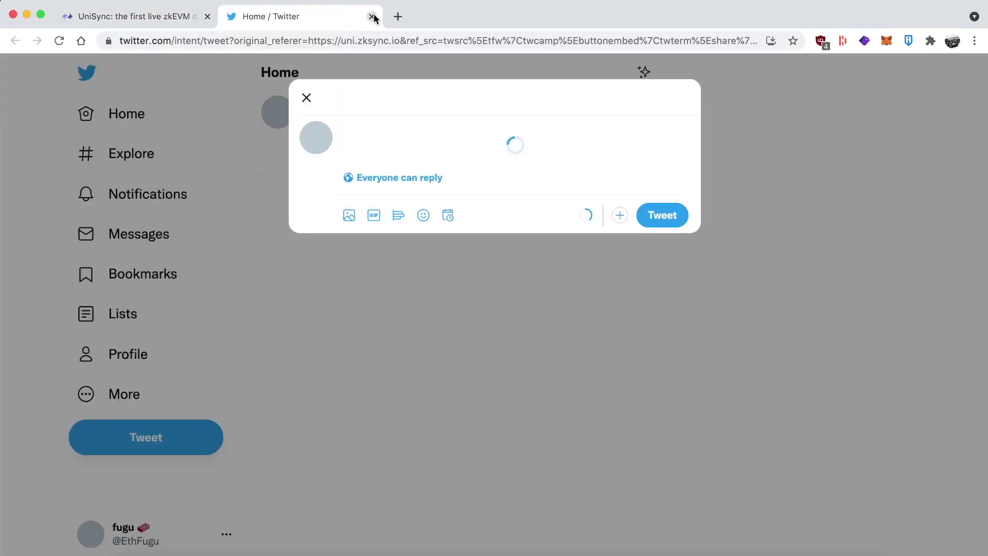
click(372, 16)
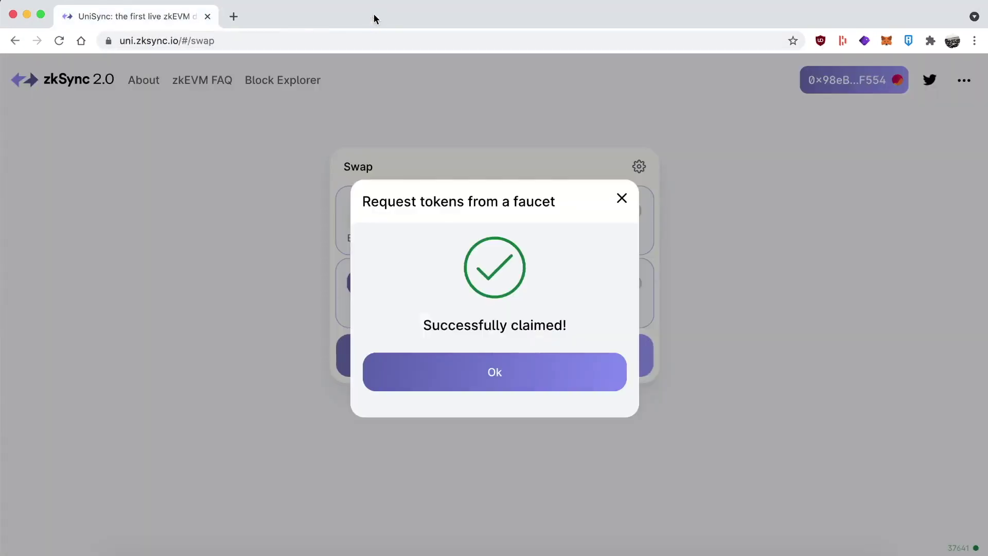
Step: Set a Max USDC-to-wBTC swap and review it: 299.951 USDC for 0.595802 wBTC
click(483, 369)
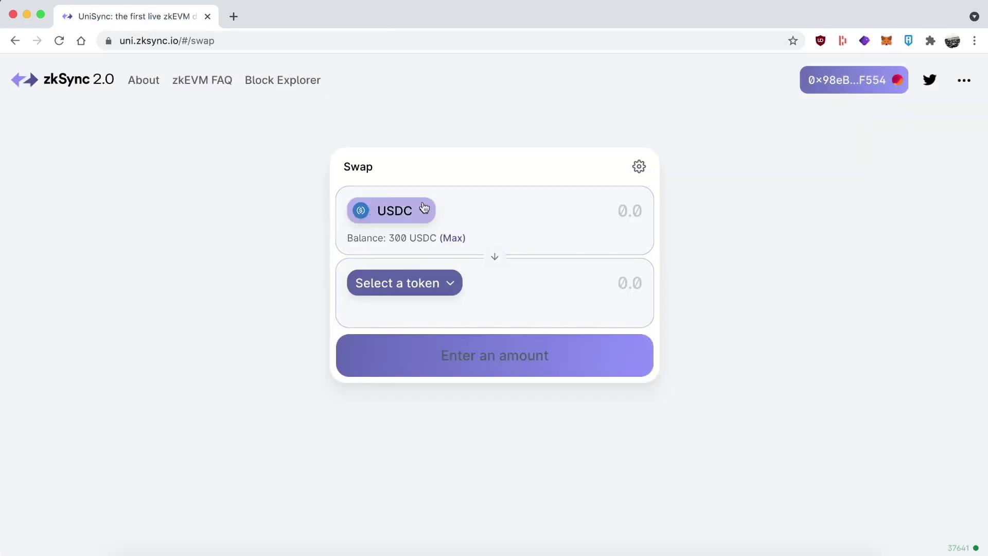
click(404, 282)
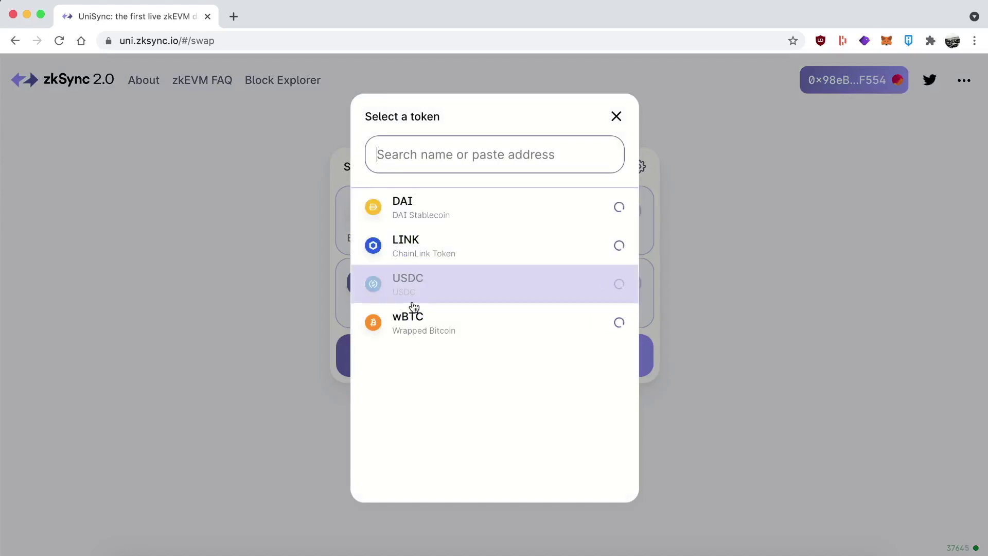
click(417, 256)
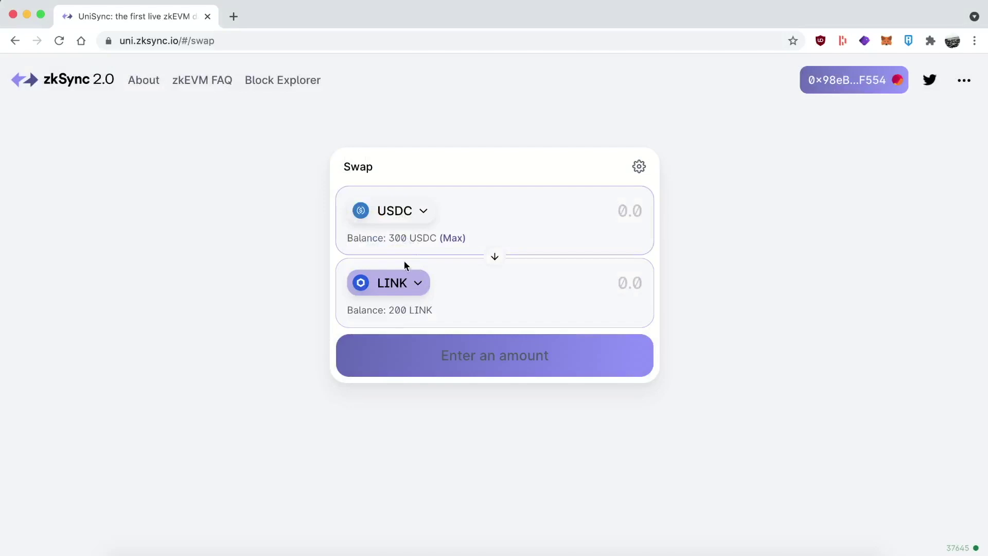
click(447, 238)
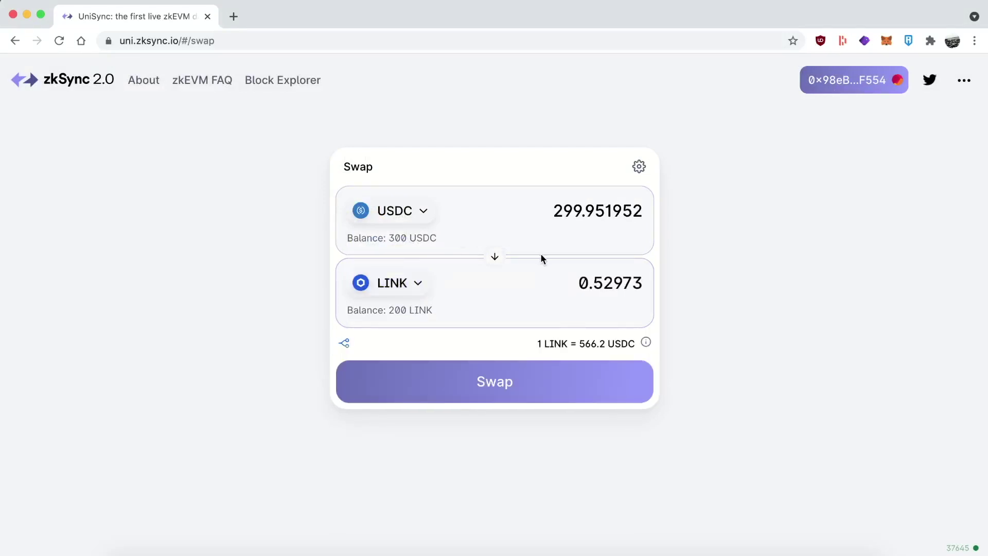
click(411, 295)
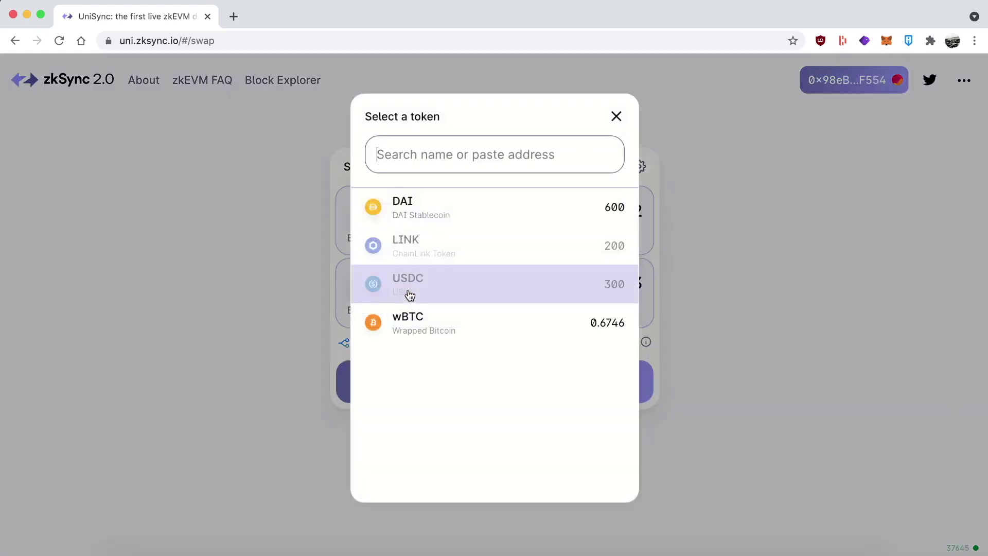
click(376, 316)
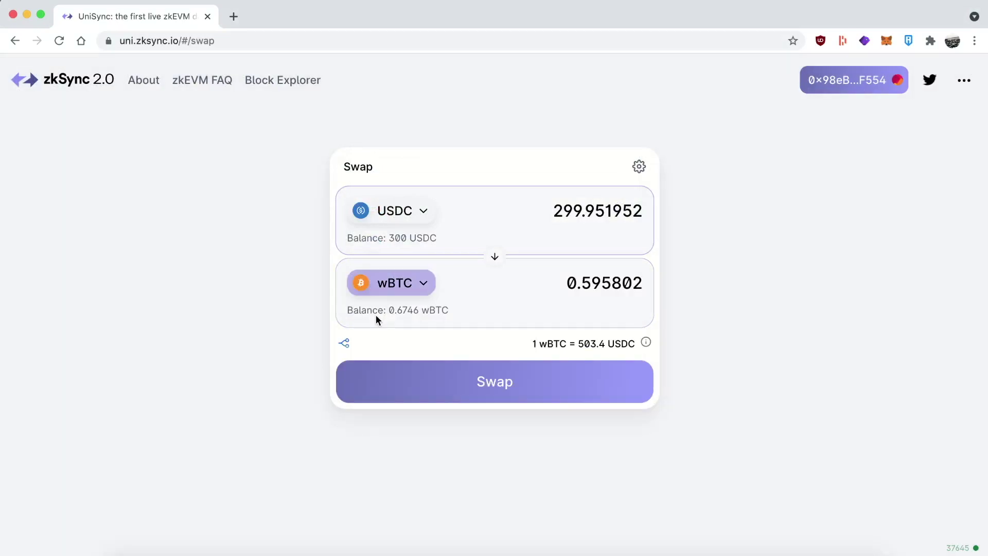
click(513, 389)
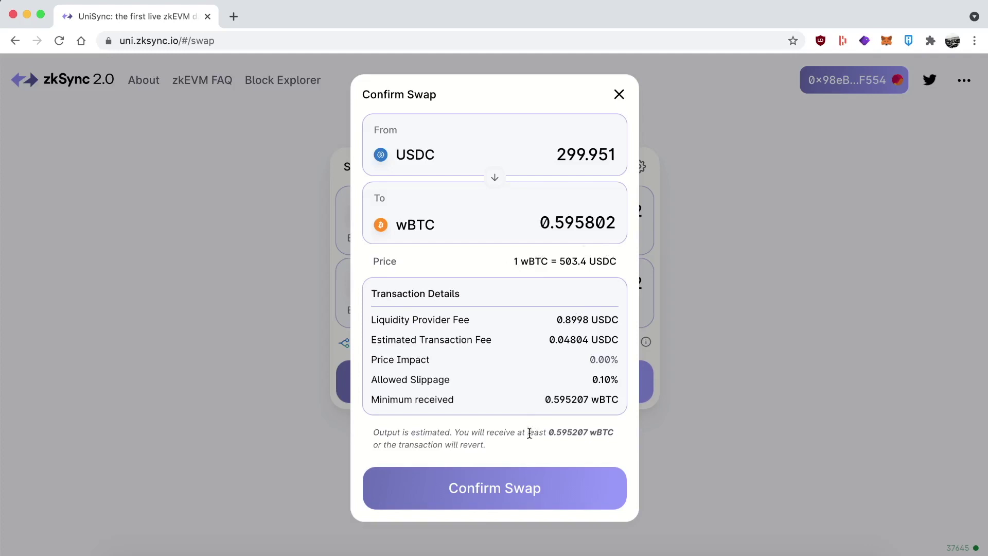
Step: Confirm and sign the USDC-to-wBTC swap in MetaMask, leaving 1.27 wBTC
click(518, 474)
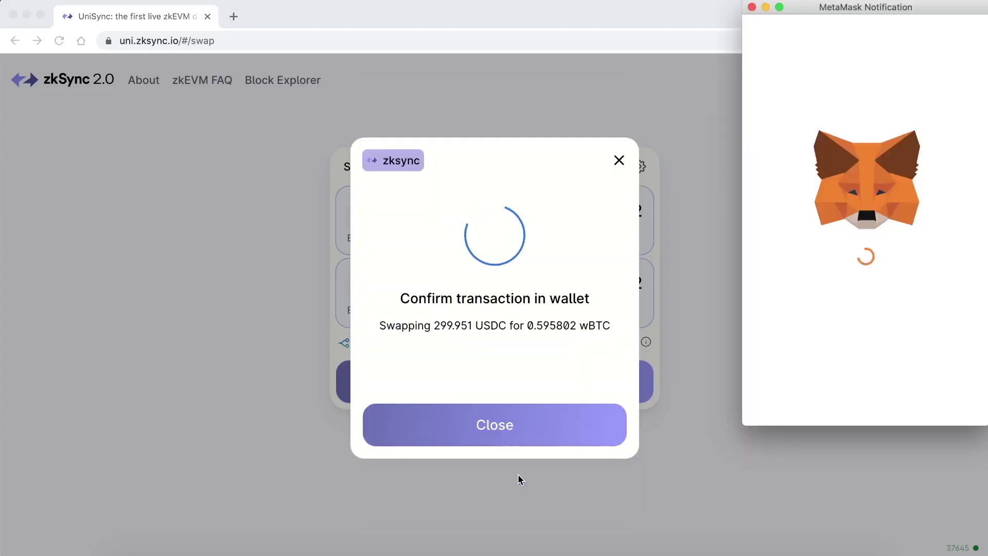
scroll(879, 384, down, 3)
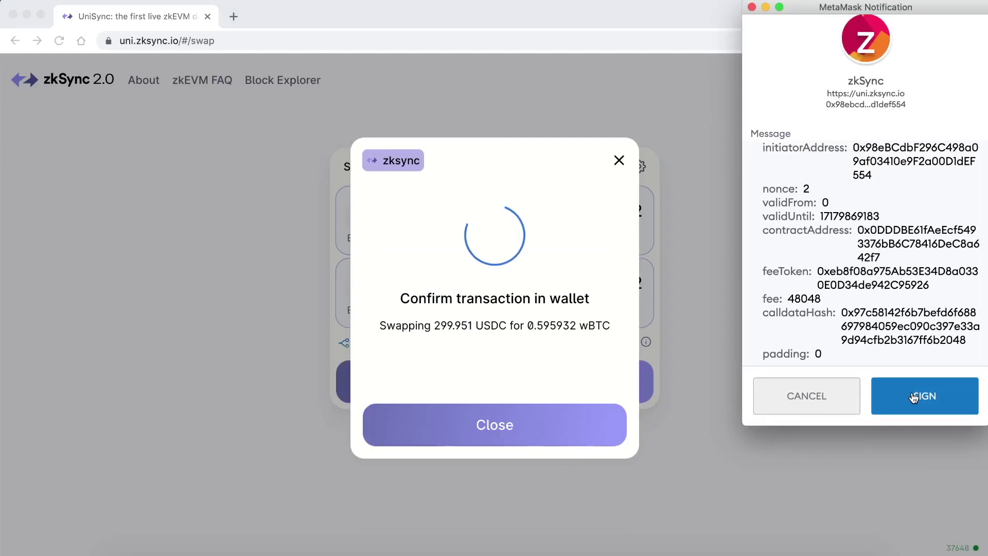
click(914, 397)
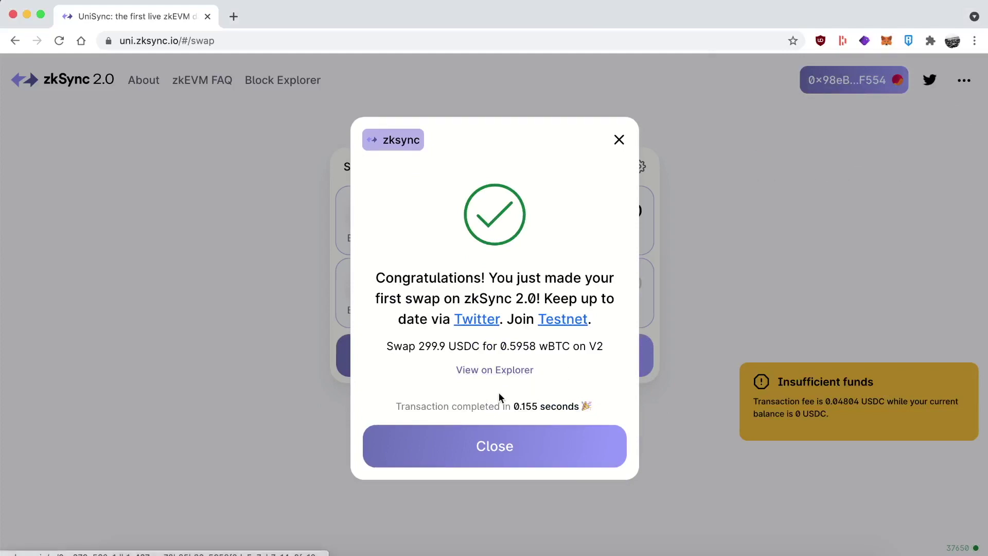
click(497, 445)
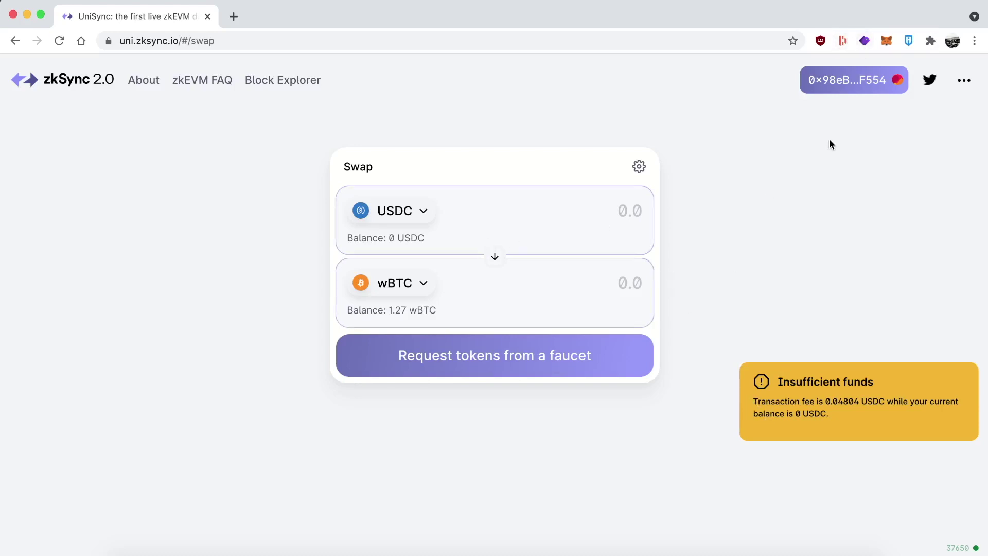
Step: Claim more faucet tokens via Get Tokens and dismiss the success message
click(958, 83)
click(897, 220)
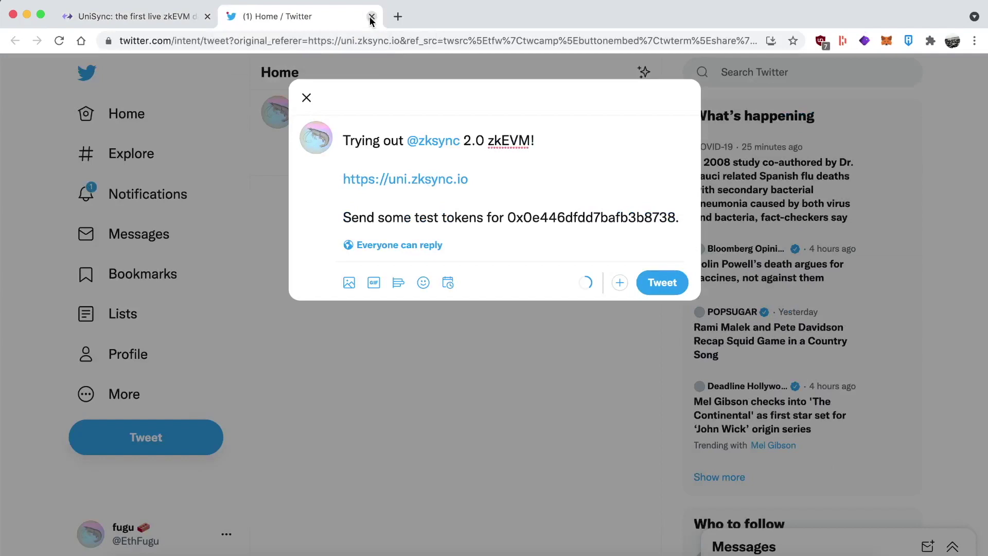
click(371, 17)
click(510, 364)
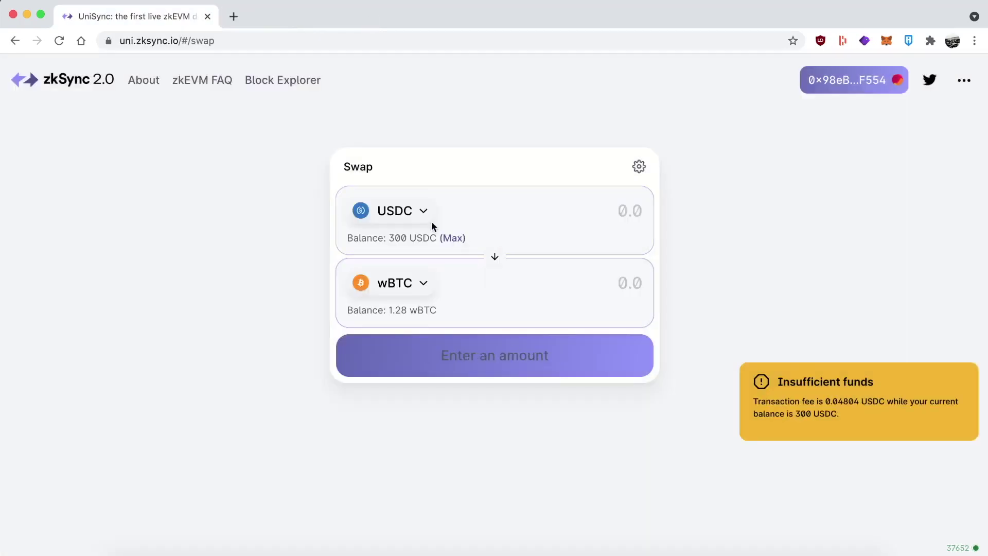
Step: Swap 100 USDC for 0.1766 LINK, confirming and signing in MetaMask
click(400, 284)
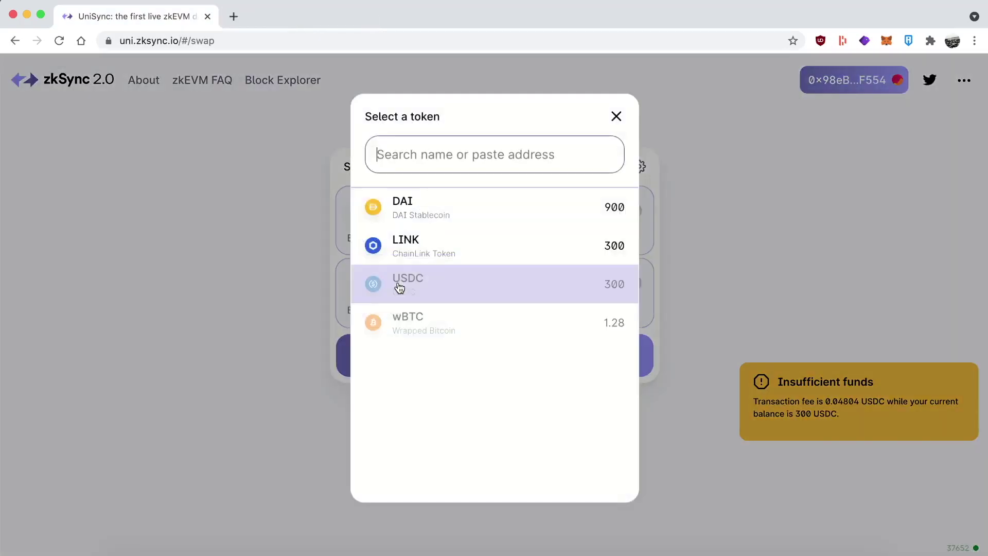
click(419, 247)
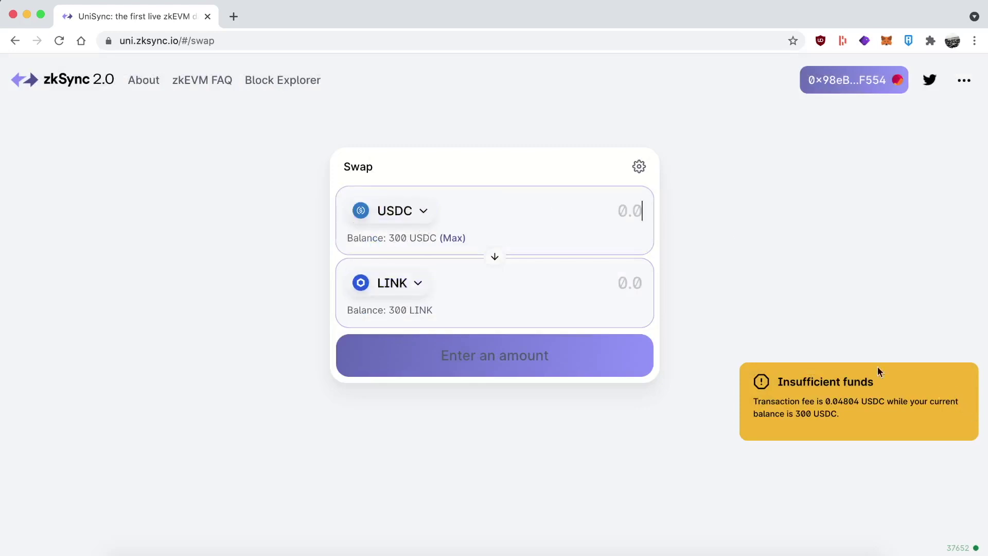
text(100)
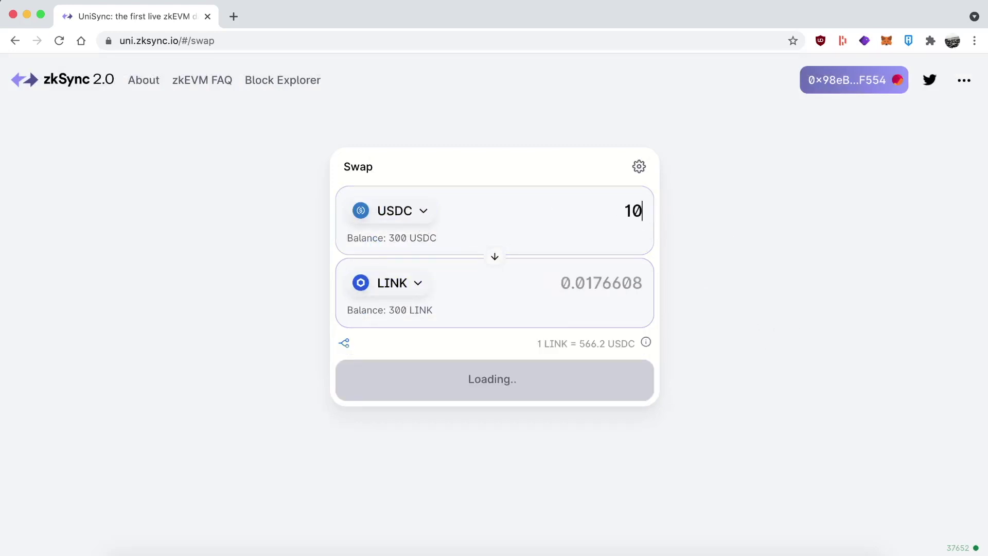
click(489, 379)
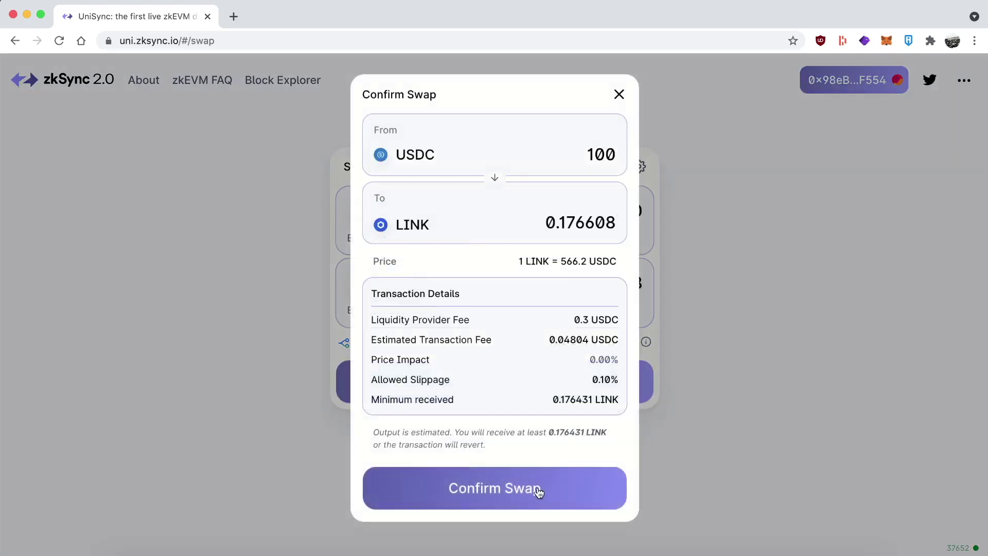
click(533, 490)
scroll(870, 335, down, 2)
click(914, 396)
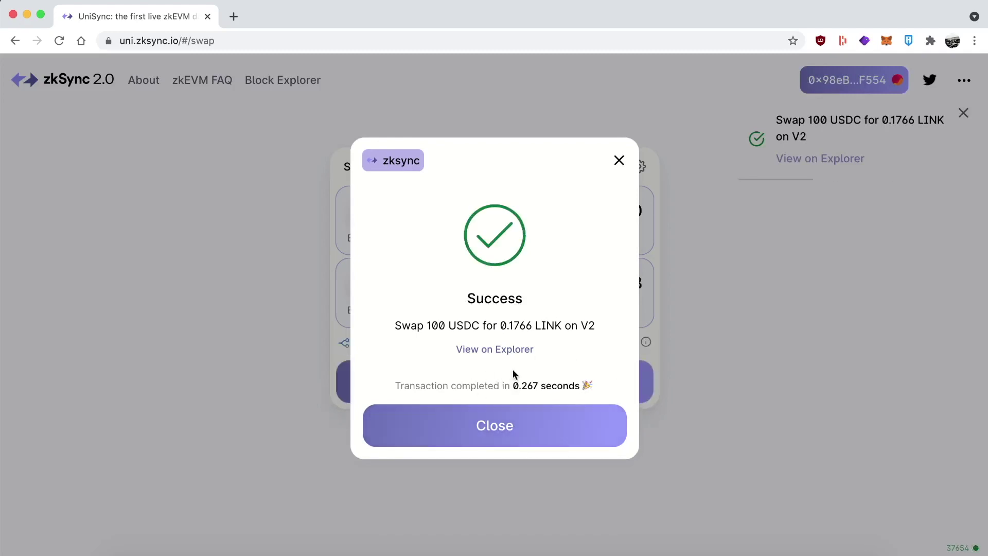
Step: Swap 100 USDC for DAI, confirming the swap to leave 909.9 DAI
click(504, 429)
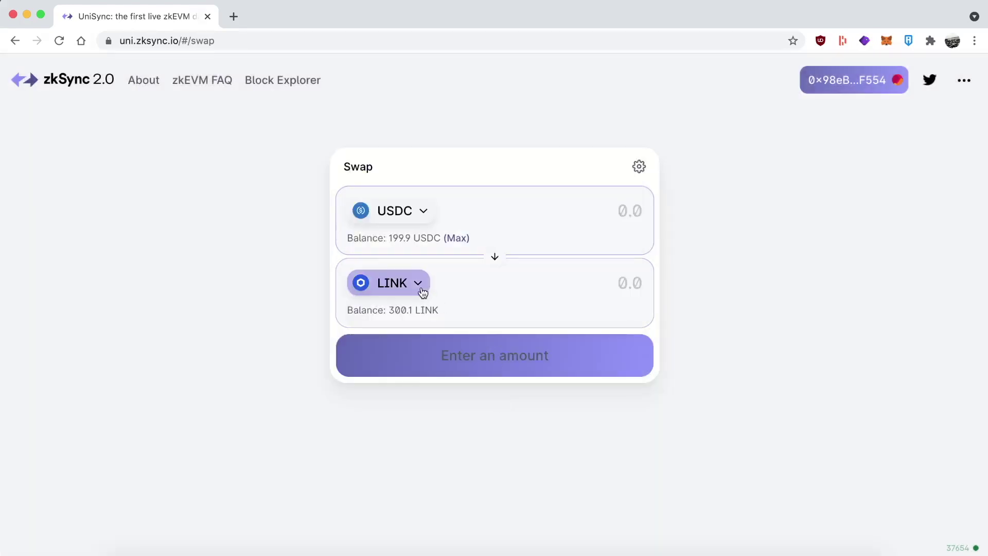
click(389, 291)
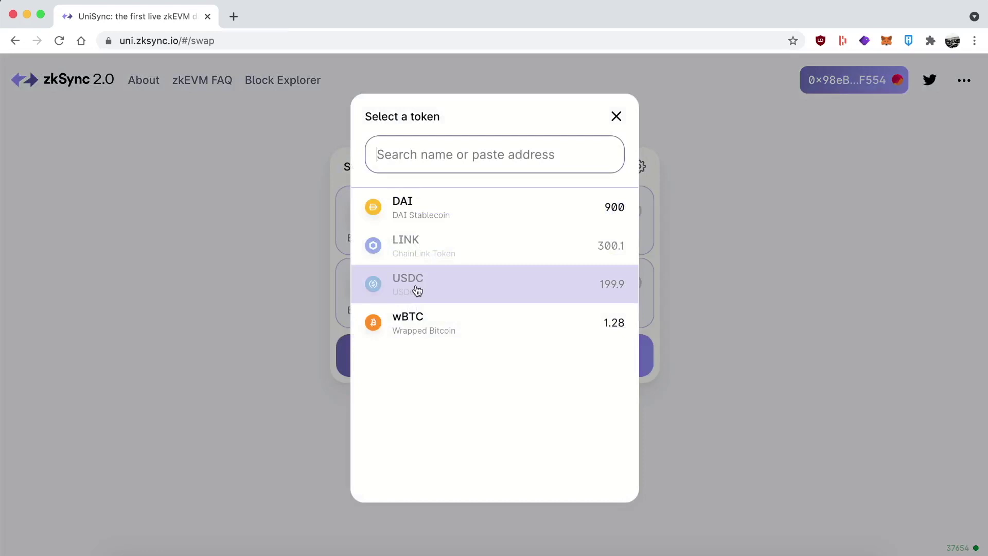
click(429, 229)
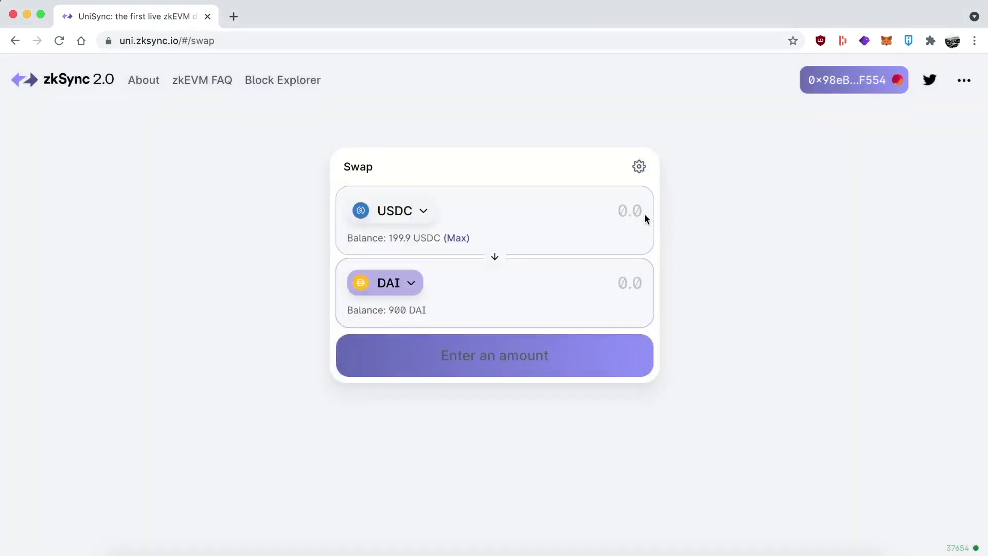
click(636, 211)
text(100)
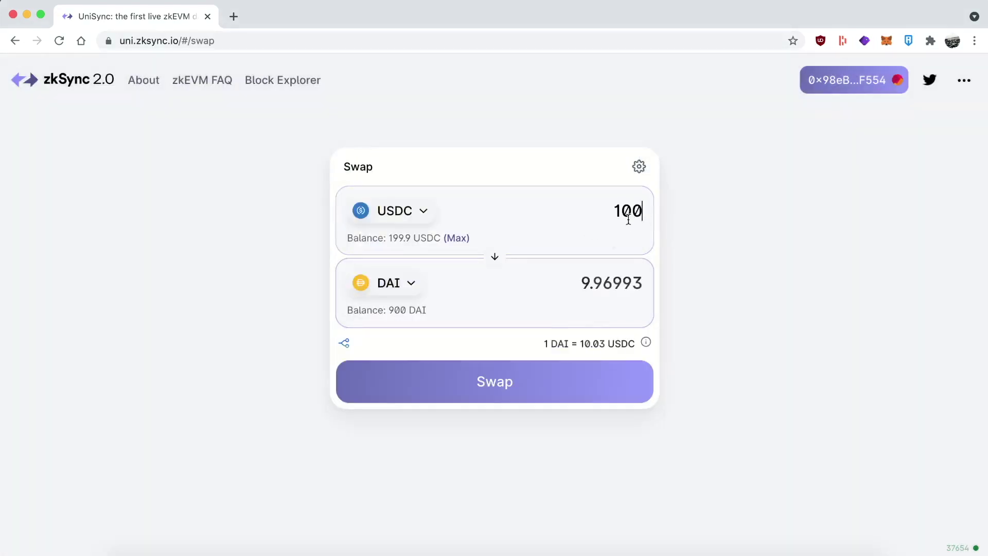
click(530, 371)
click(539, 467)
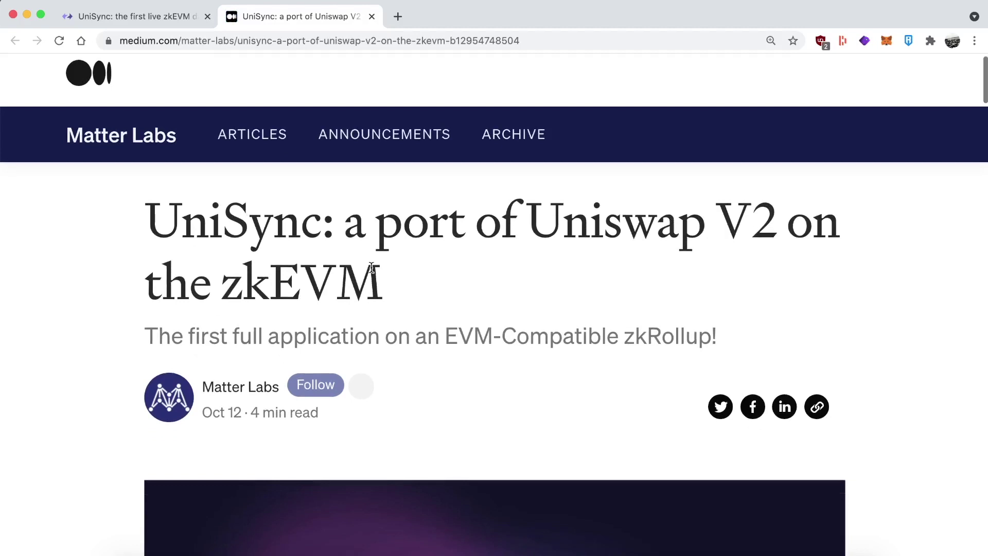
Step: Scroll past the 'Hello, zkEVM!' header of the Matter Labs UniSync article
scroll(371, 267, down, 3)
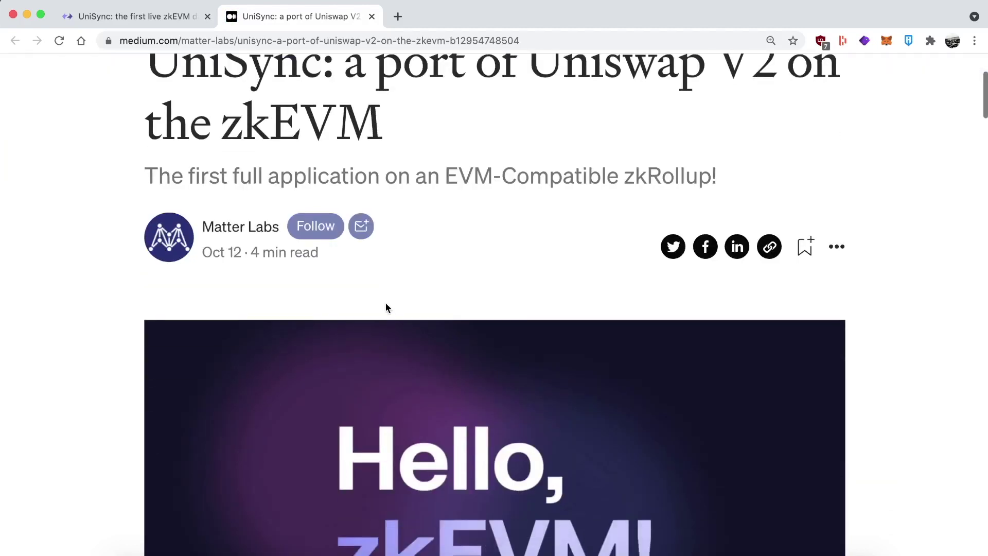